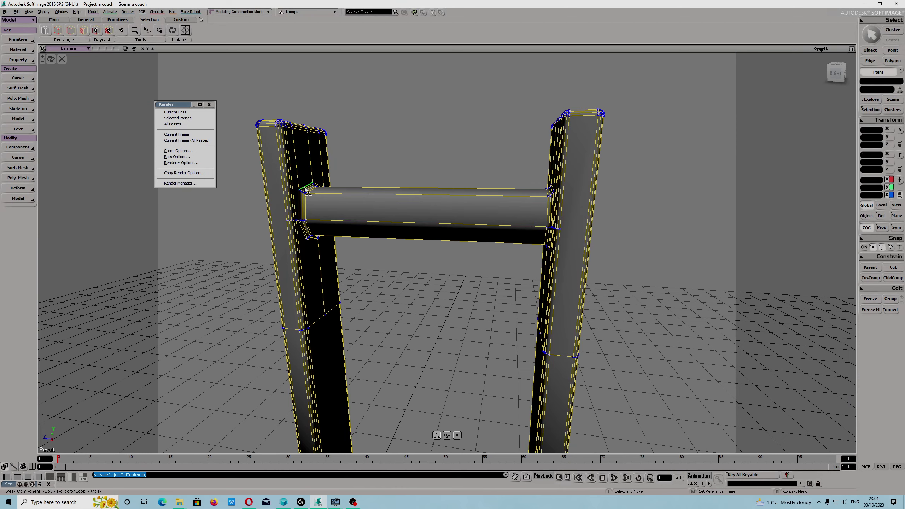
Examine the points and edges where the crossbar joins the left leg post from several angles
key(f)
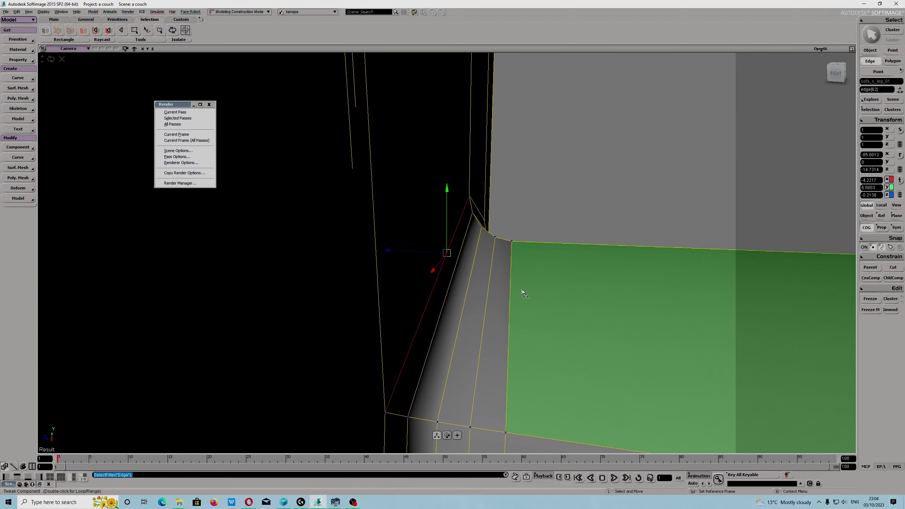
scroll(521, 290, down, 3)
key(s)
drag(518, 287, 543, 307)
scroll(544, 307, down, 3)
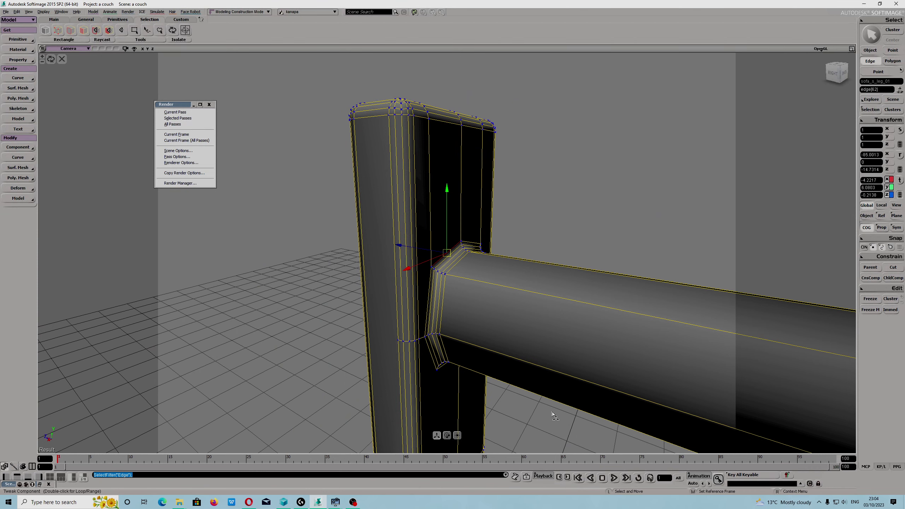
click(432, 270)
key(s)
drag(514, 328, 477, 273)
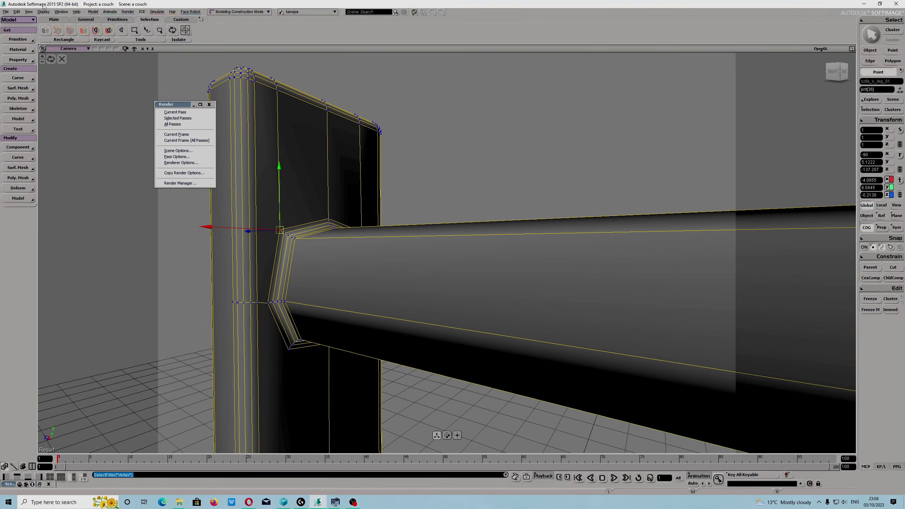
key(s)
drag(361, 216, 341, 236)
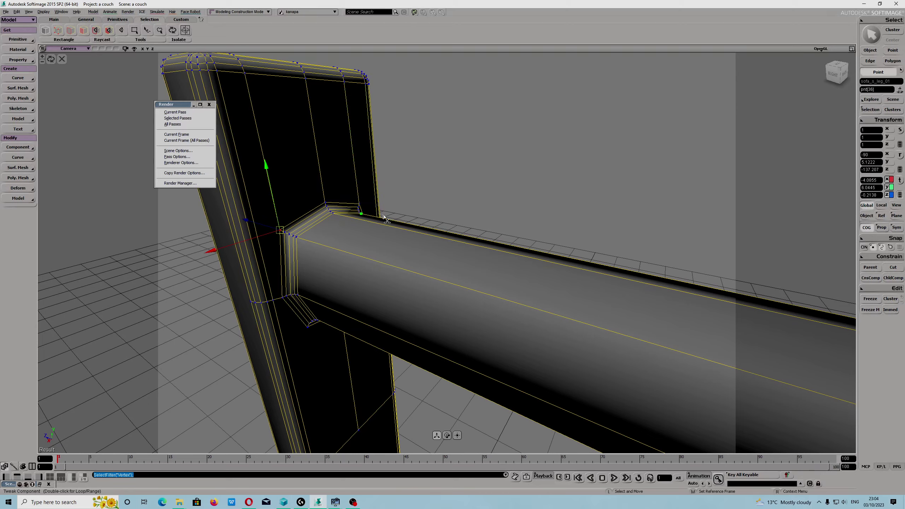
In the camera display options, turn on Show Transparent Selected Wireframe for the shaded mode
click(821, 49)
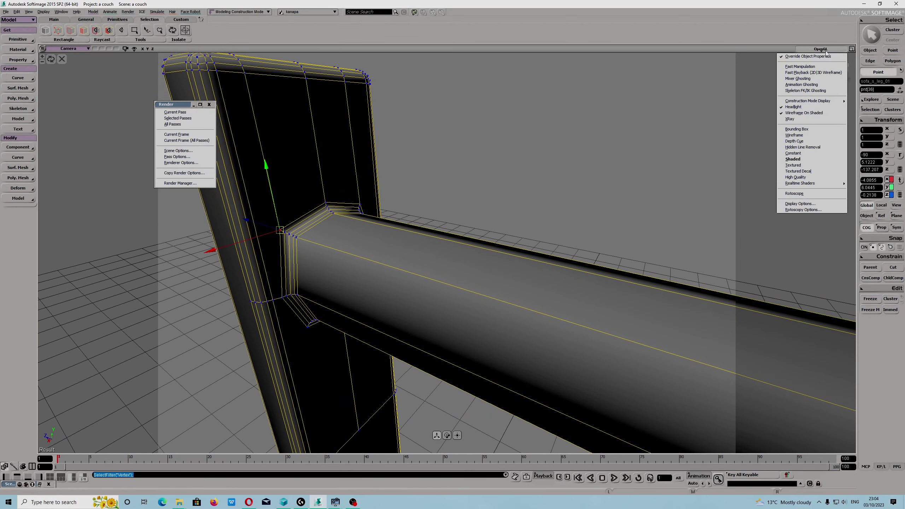
click(803, 205)
drag(167, 194, 508, 105)
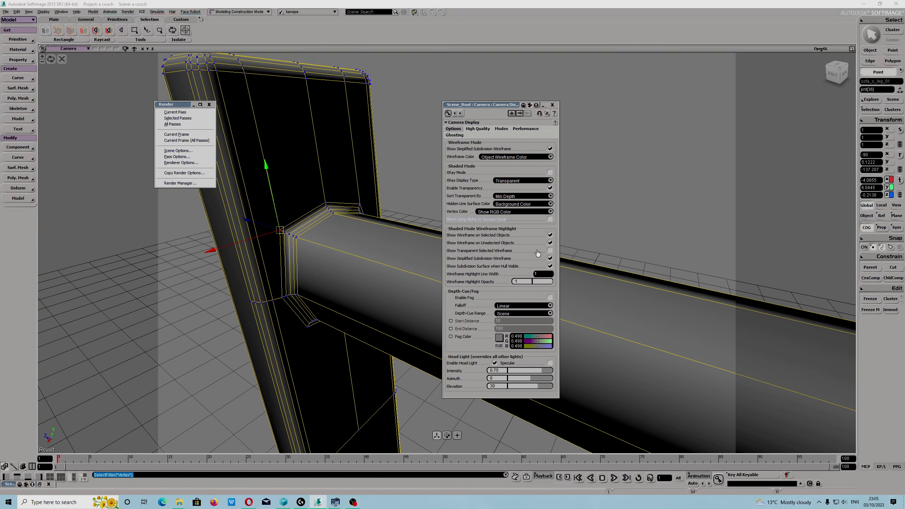
click(550, 250)
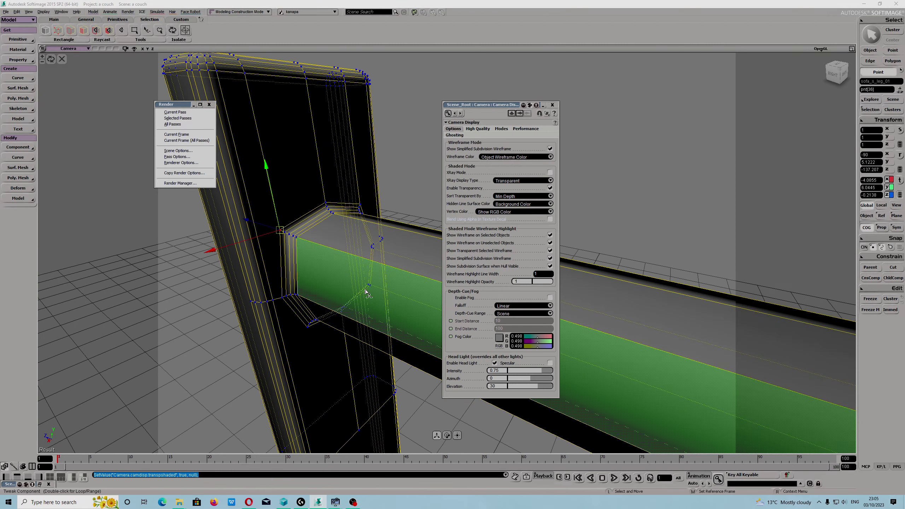
Lasso-select the points around the crossbar's joint with the left leg post
key(s)
right_drag(366, 290, 366, 263)
click(161, 33)
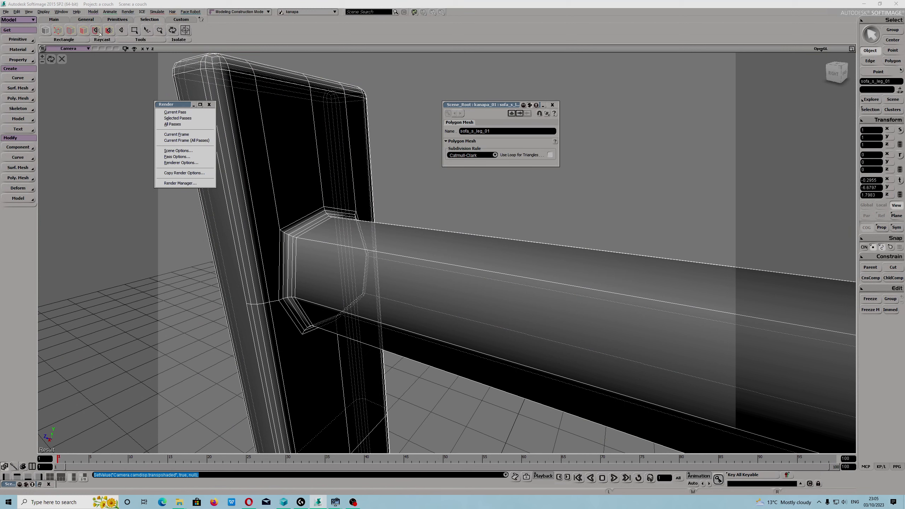
key(t)
drag(330, 198, 314, 223)
click(160, 31)
drag(327, 186, 320, 231)
mouse_move(309, 191)
mouse_down()
mouse_move(288, 313)
mouse_move(299, 347)
mouse_move(372, 290)
mouse_up()
mouse_move(369, 246)
mouse_down()
mouse_move(345, 196)
mouse_move(277, 231)
mouse_move(282, 314)
mouse_move(337, 340)
mouse_move(370, 297)
mouse_move(358, 215)
mouse_move(296, 203)
mouse_up()
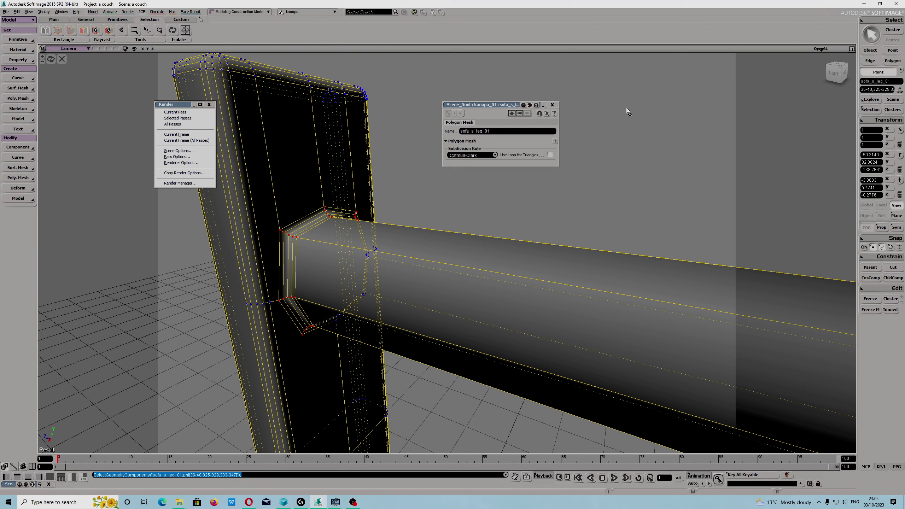
Reopen the camera display options, enable XRay Mode and set the XRay display type to Screen
click(551, 105)
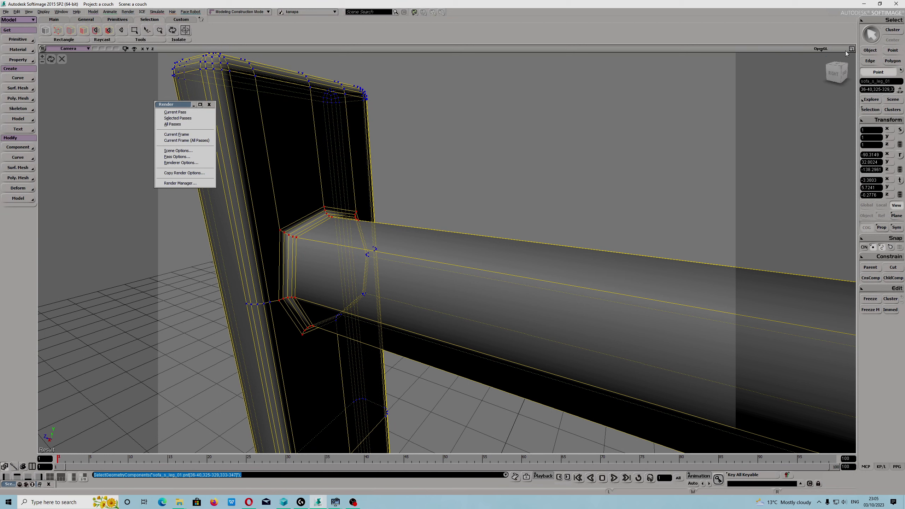
click(820, 50)
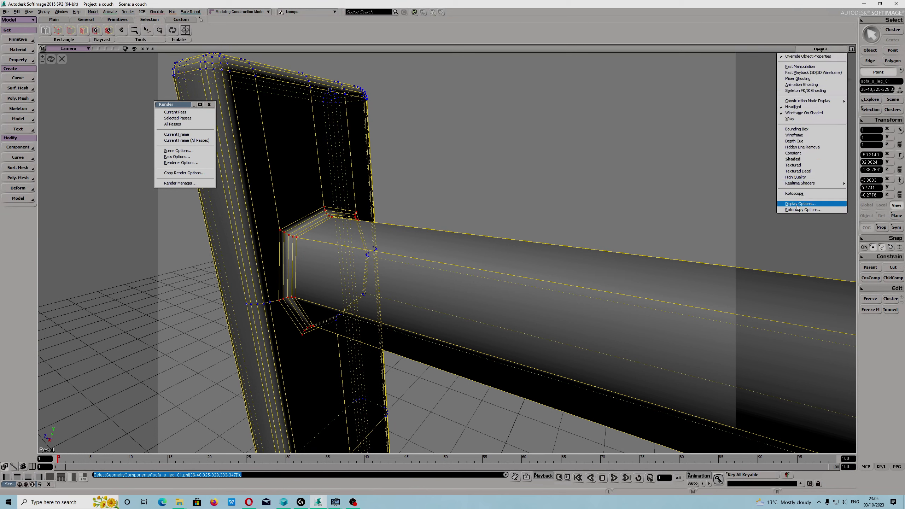
click(797, 204)
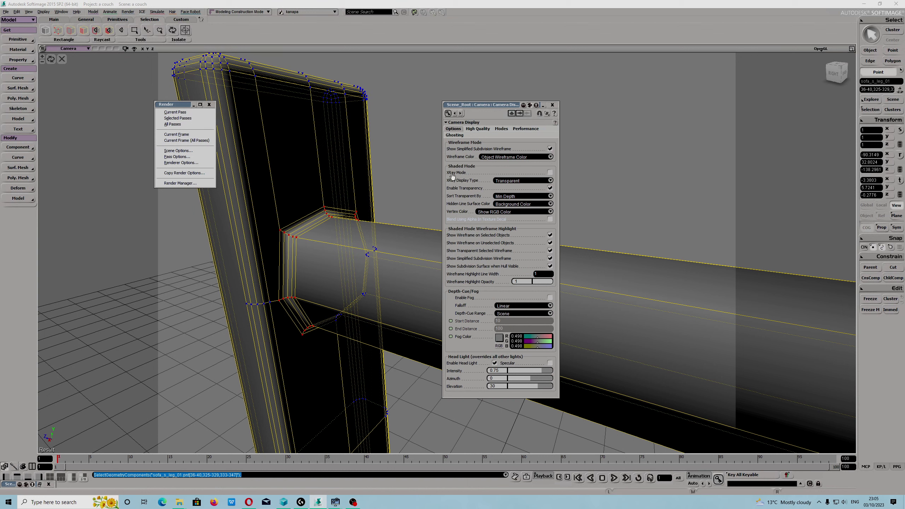
click(522, 181)
click(512, 178)
Try the Overlay and Transparent XRay display types and return to Screen
click(513, 180)
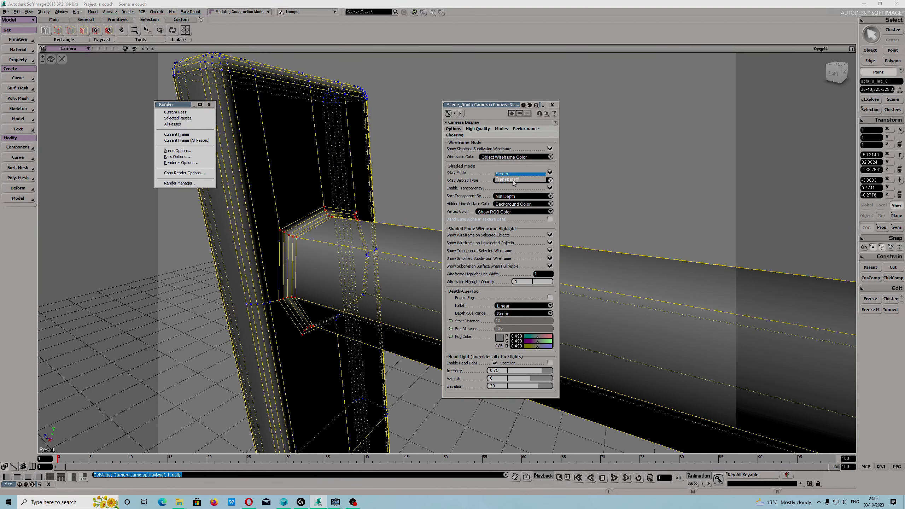
click(514, 186)
click(514, 181)
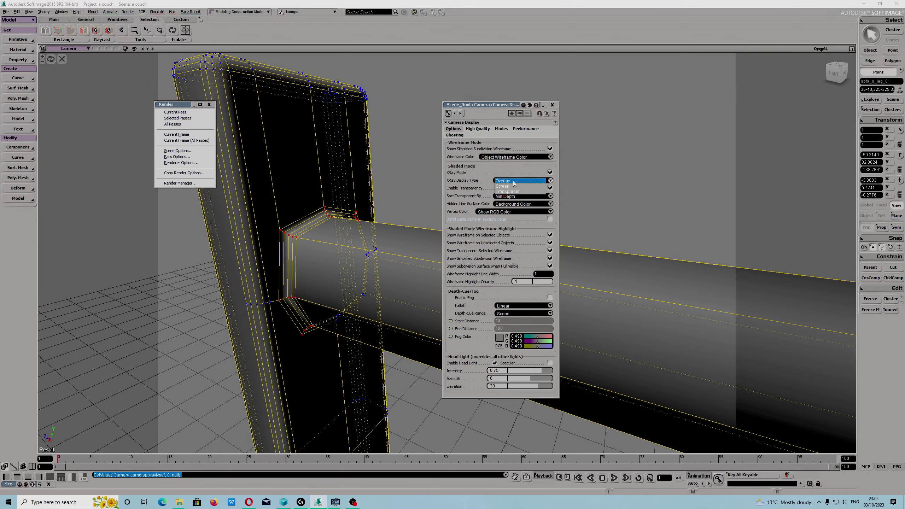
click(511, 187)
click(512, 182)
click(511, 187)
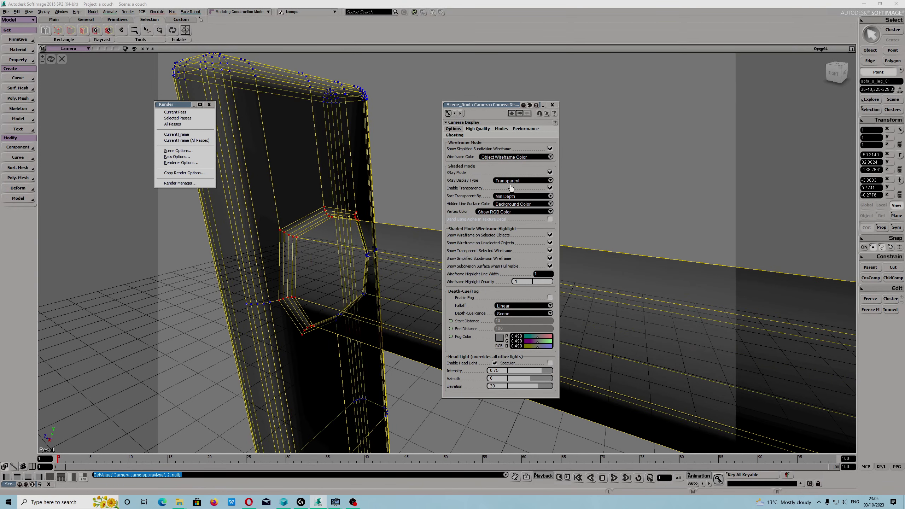
click(511, 182)
click(497, 175)
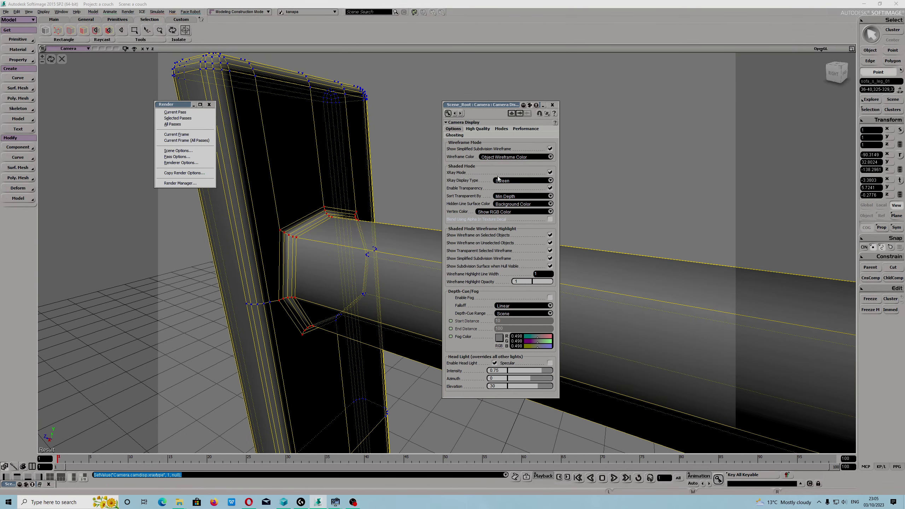
View the left joint from a lower angle and clear the point selection
key(s)
drag(339, 256, 337, 258)
key(space)
mouse_move(286, 207)
mouse_down()
mouse_move(268, 260)
mouse_move(266, 303)
mouse_move(290, 342)
mouse_move(341, 337)
mouse_move(376, 306)
mouse_move(366, 214)
mouse_move(278, 210)
mouse_up()
key(ctrl+shift+a)
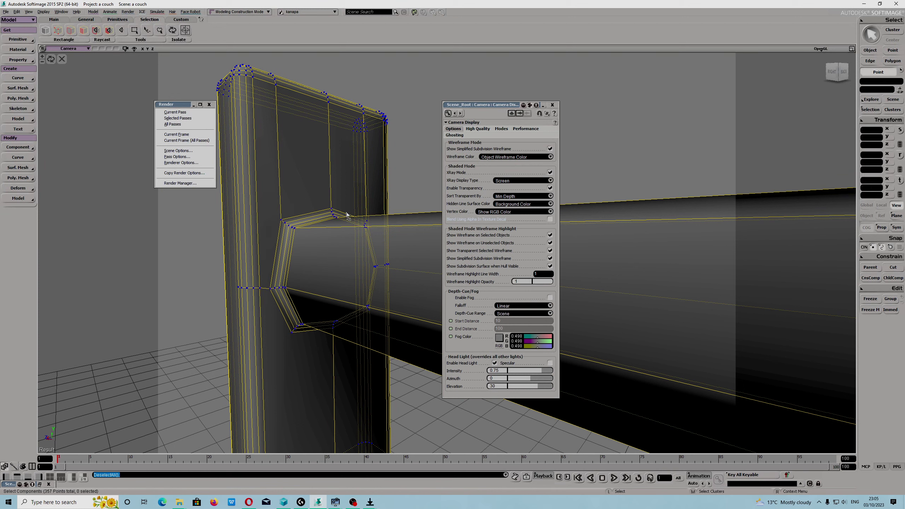
Test selecting points on the left joint's rim with the XRay display type set to Transparent, and clear the selection
click(522, 180)
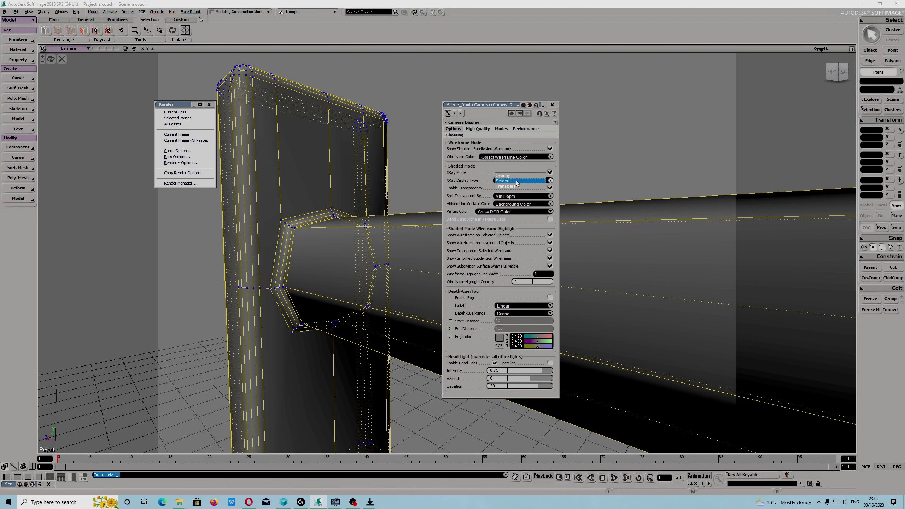
click(520, 189)
mouse_move(362, 241)
mouse_down()
mouse_move(372, 211)
mouse_move(359, 221)
mouse_up()
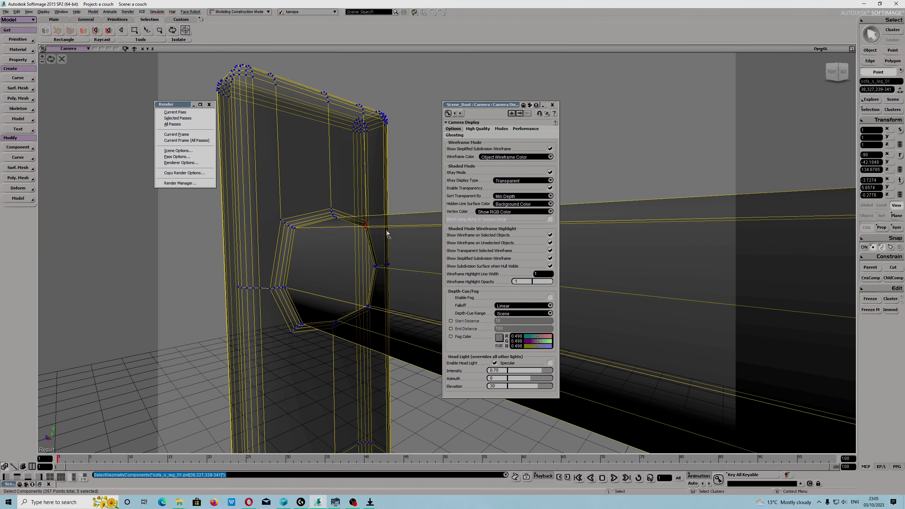
mouse_move(343, 273)
mouse_down()
mouse_move(343, 259)
mouse_move(341, 269)
mouse_up()
click(303, 196)
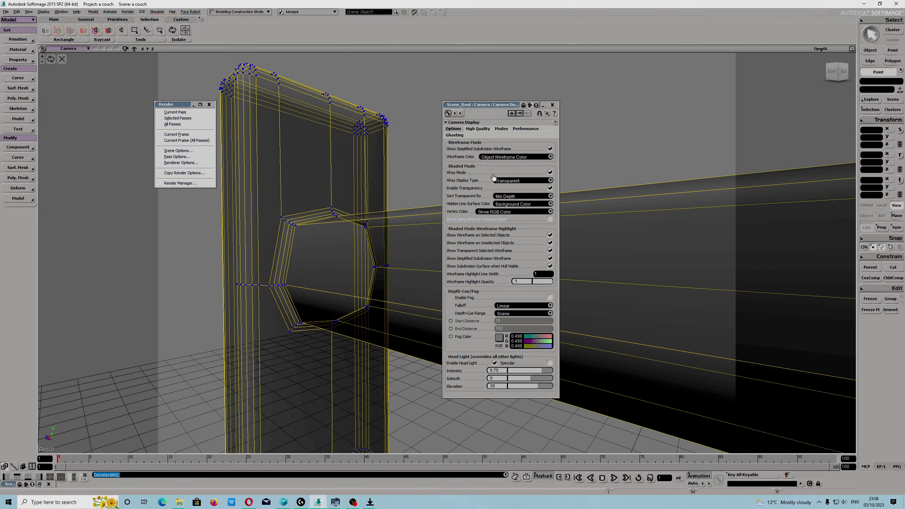
Test selecting points on the left joint's rim with the XRay display type set to Screen and to Overlay
click(512, 180)
click(506, 175)
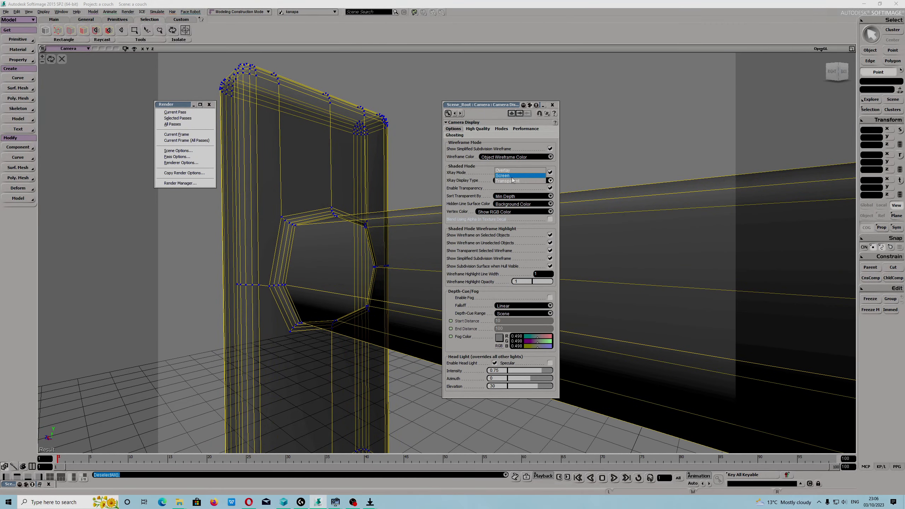
mouse_move(325, 198)
mouse_down()
mouse_move(354, 202)
mouse_move(341, 219)
mouse_up()
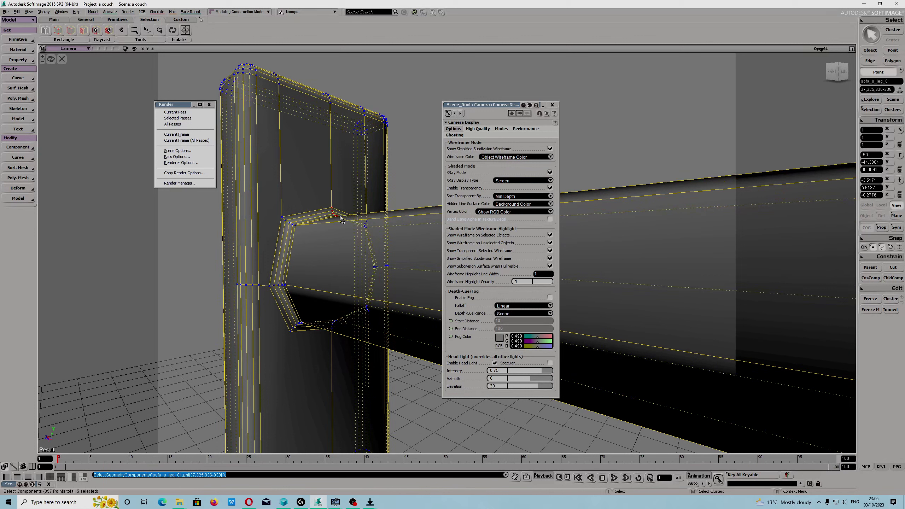
click(512, 181)
click(506, 176)
drag(363, 209, 377, 243)
Set the XRay display type to Transparent and select the points around the crossbar's joint with the left leg post
click(514, 181)
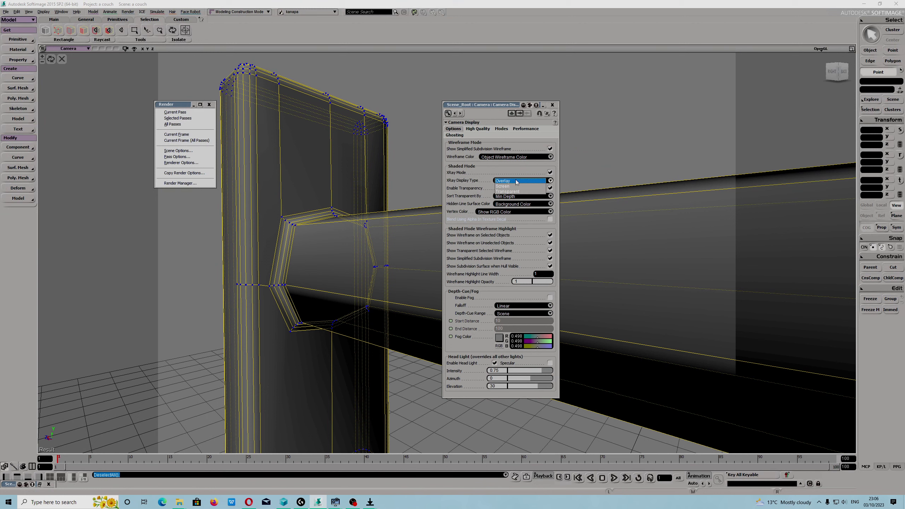
click(514, 192)
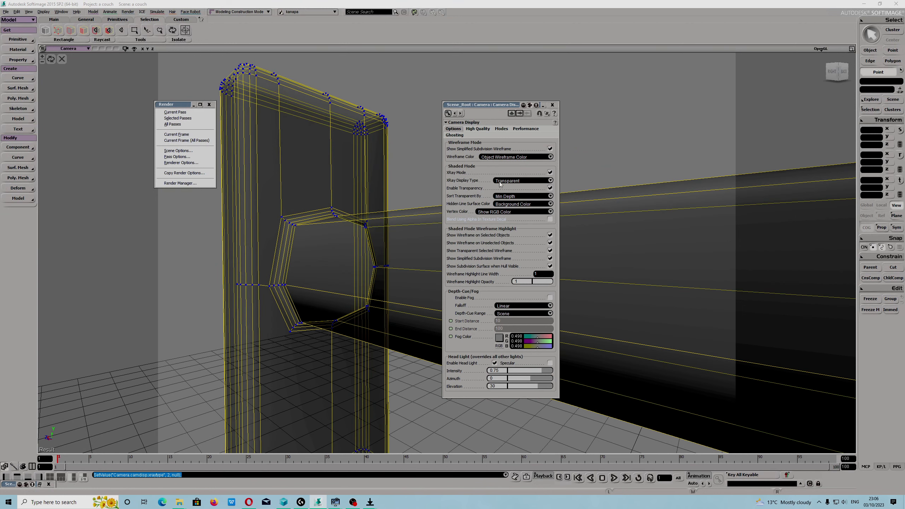
mouse_move(300, 199)
mouse_down()
mouse_move(277, 218)
mouse_move(265, 289)
mouse_move(322, 346)
mouse_move(375, 308)
mouse_move(379, 266)
mouse_move(343, 208)
mouse_move(277, 208)
mouse_move(284, 211)
mouse_up()
key(s)
mouse_move(306, 310)
right_down()
mouse_move(474, 342)
mouse_move(563, 231)
right_up()
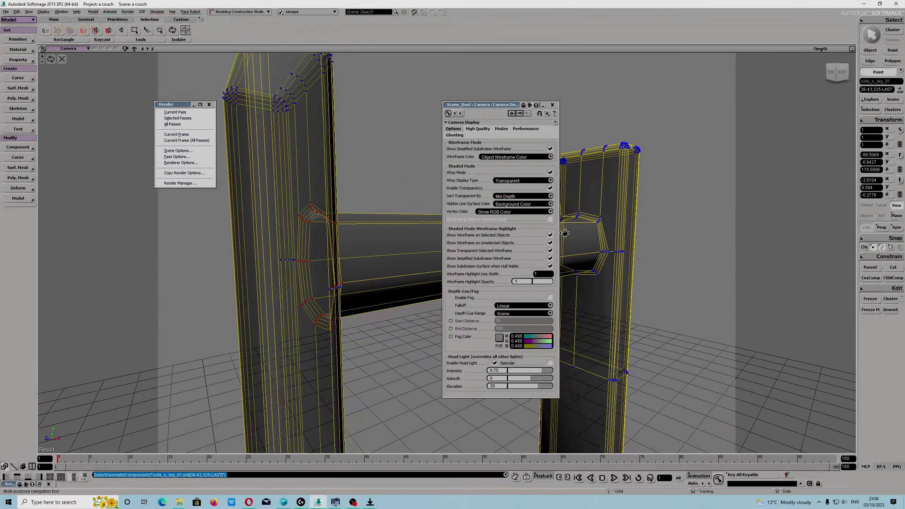
Add the points around the crossbar's joint with the right leg post to the selection
drag(505, 106, 375, 125)
key(s)
mouse_move(556, 200)
right_down()
mouse_move(600, 202)
mouse_move(588, 208)
mouse_move(631, 271)
right_up()
key(s)
key(s)
mouse_move(633, 290)
shift+mouse_down()
mouse_move(666, 269)
mouse_move(666, 206)
mouse_move(639, 197)
mouse_move(616, 211)
mouse_move(604, 258)
mouse_move(647, 297)
shift+mouse_up()
right_drag(612, 295, 617, 312)
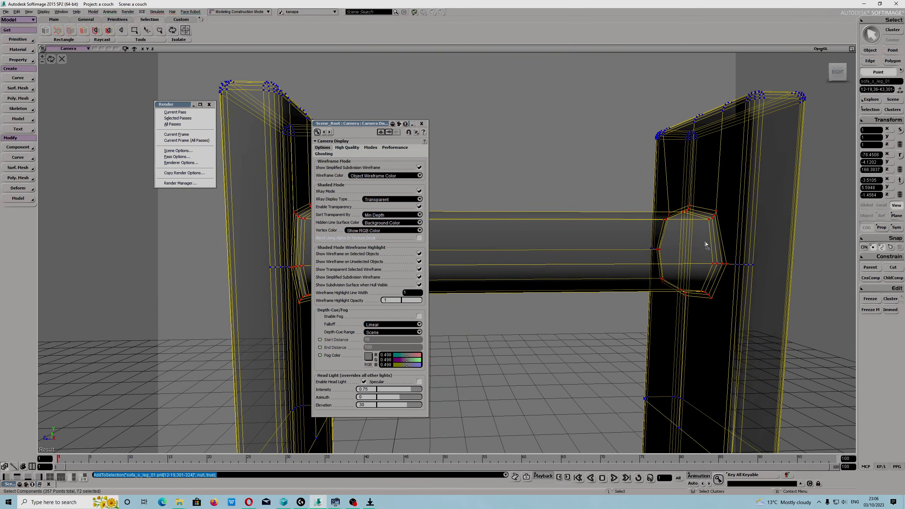
Add the remaining edge points on the inner and outer sides of both leg posts at crossbar height to the selection
mouse_move(662, 243)
shift+mouse_down()
mouse_move(651, 250)
mouse_move(657, 246)
shift+mouse_up()
mouse_move(729, 270)
shift+mouse_down()
mouse_move(720, 251)
mouse_move(707, 262)
shift+mouse_up()
mouse_move(287, 265)
right_down()
mouse_move(290, 287)
mouse_move(279, 276)
right_up()
click(367, 127)
drag(367, 127, 473, 129)
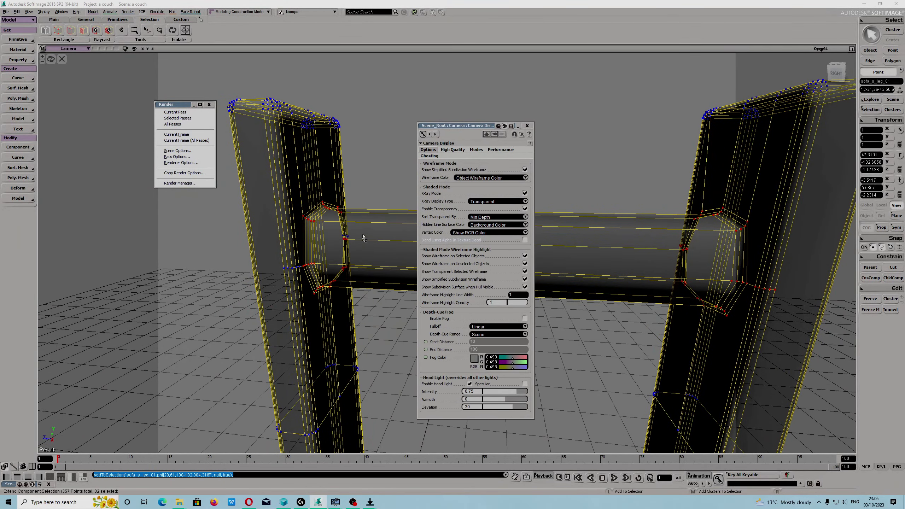
shift+drag(339, 237, 350, 227)
mouse_move(287, 263)
shift+mouse_down()
mouse_move(307, 283)
mouse_move(303, 257)
shift+mouse_up()
Translate the selected crossbar points down along the Y axis by about 0.75 units
key(v)
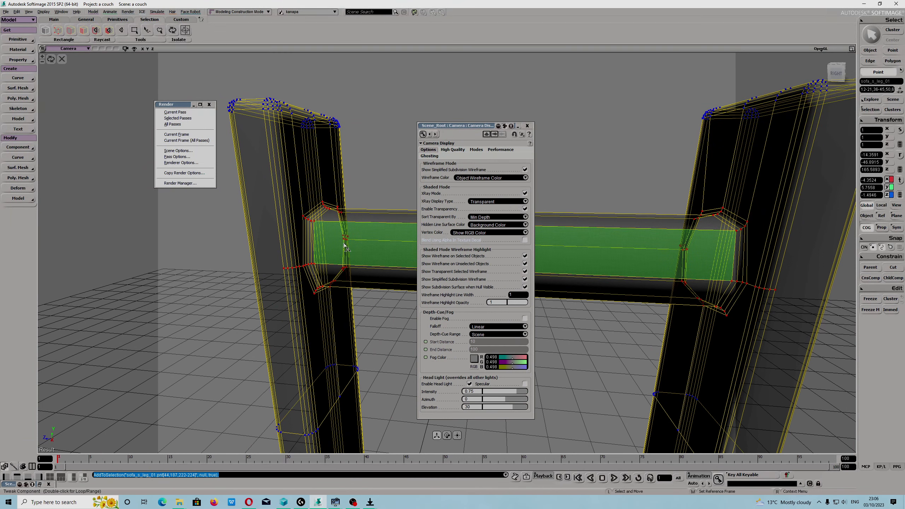
scroll(602, 191, down, 3)
drag(469, 126, 232, 167)
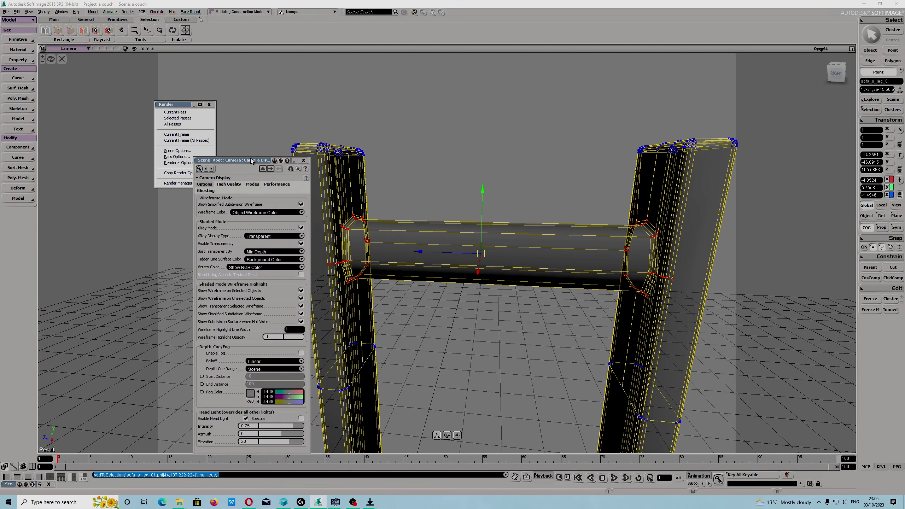
drag(483, 206, 495, 275)
key(s)
drag(426, 277, 424, 198)
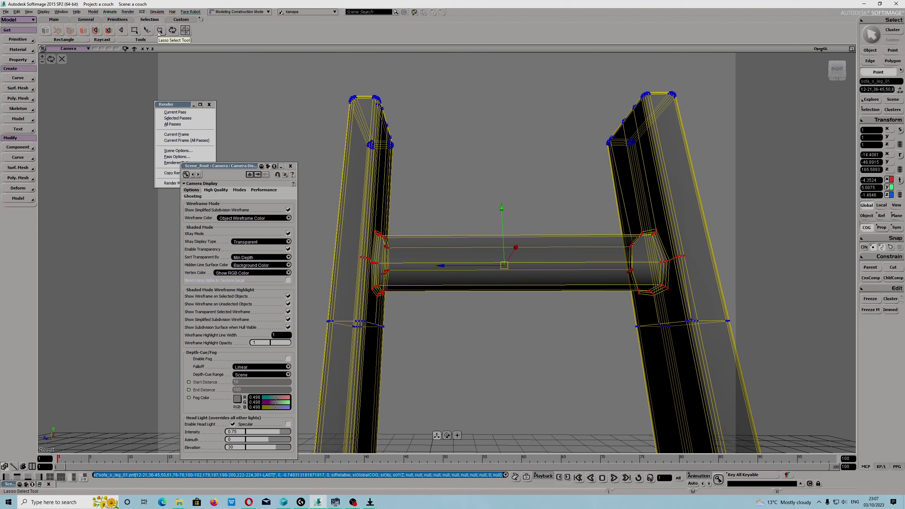
Open the keyboard mapping and find the Lasso Select Tool among the XSI group's commands
click(6, 12)
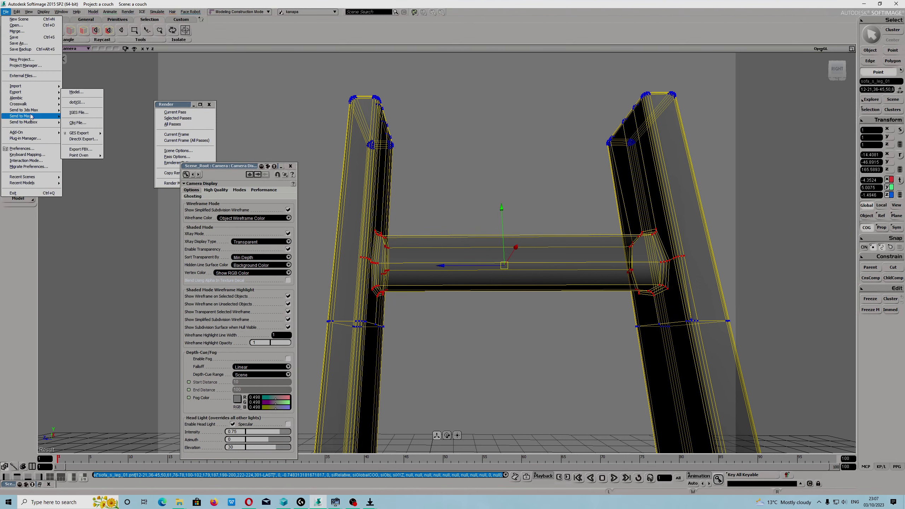
click(35, 156)
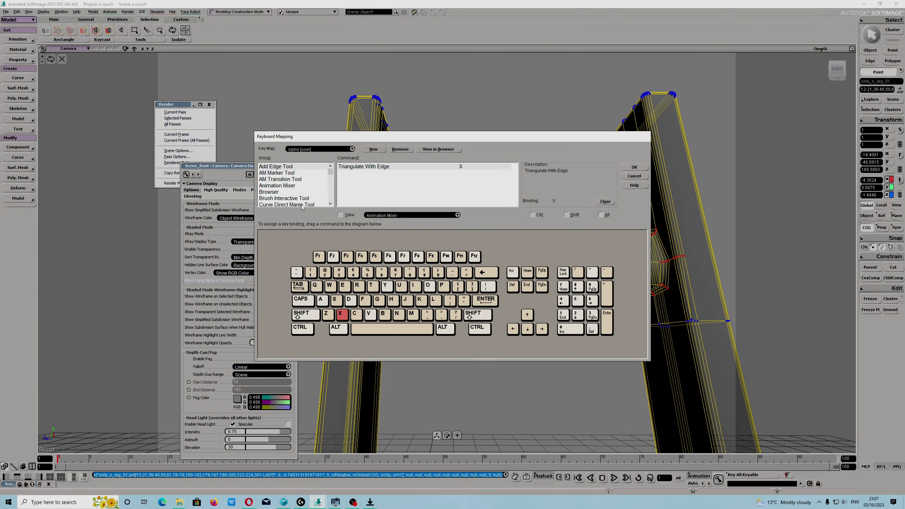
drag(331, 173, 331, 199)
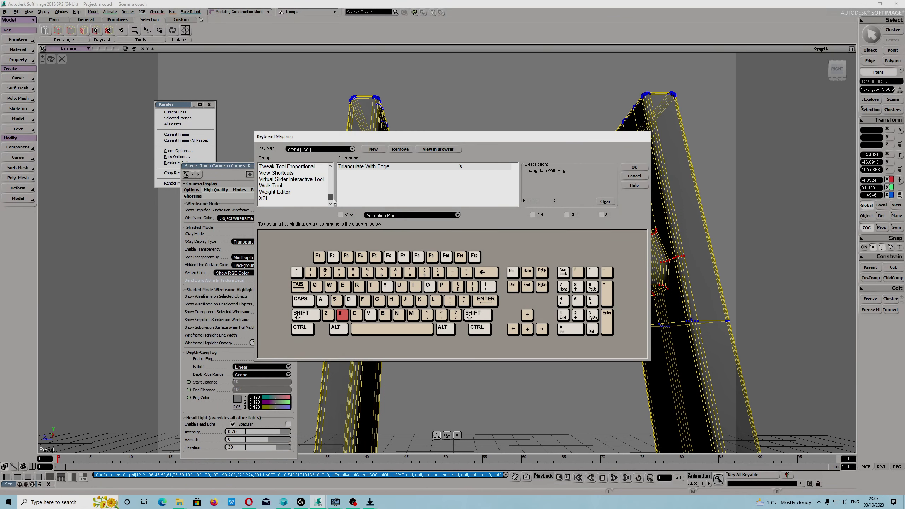
click(263, 199)
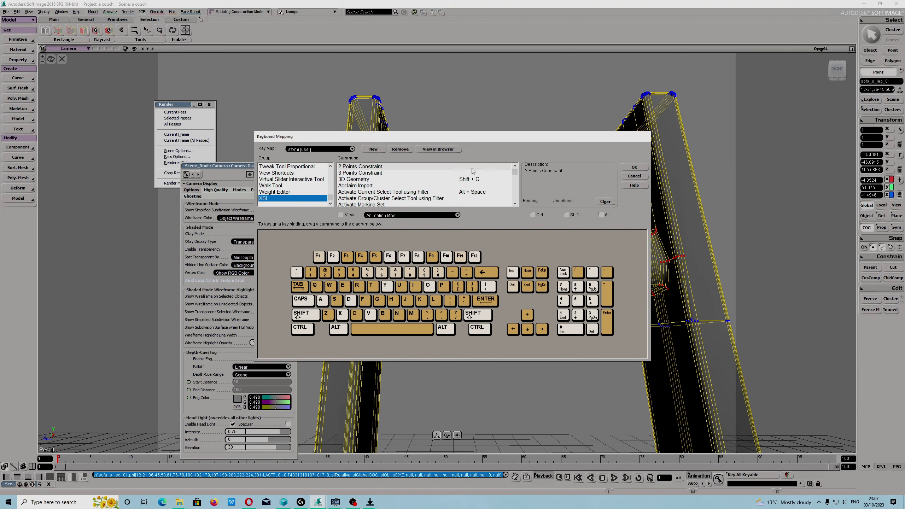
drag(515, 172, 515, 185)
scroll(391, 180, up, 3)
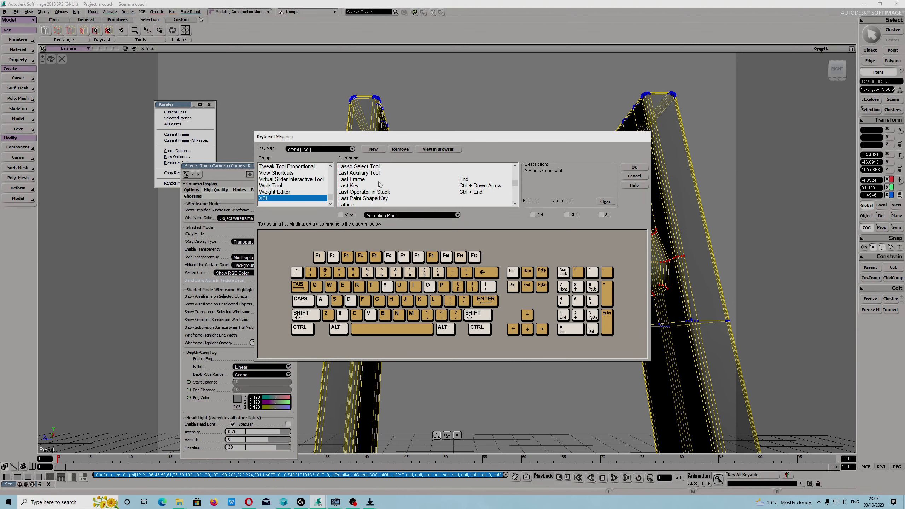
Bind the Lasso Select Tool command to the L key and accept the keyboard mapping
scroll(383, 197, up, 1)
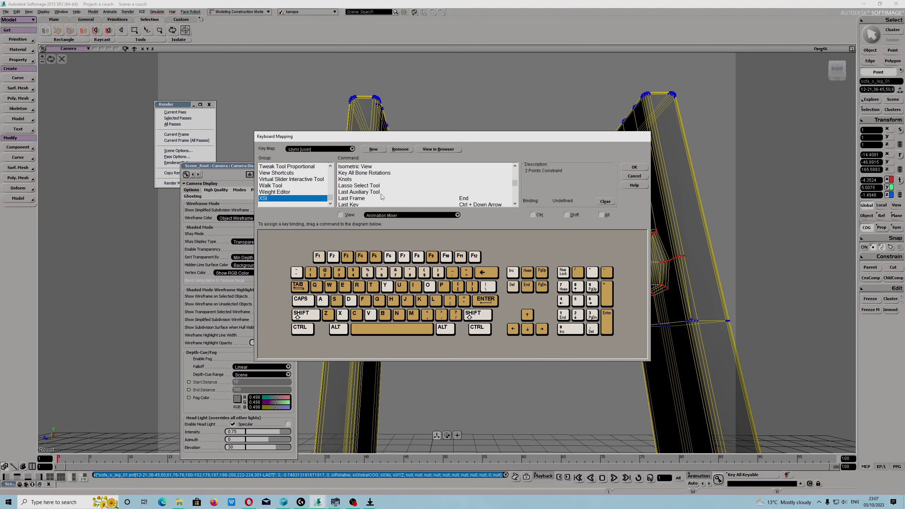
click(367, 186)
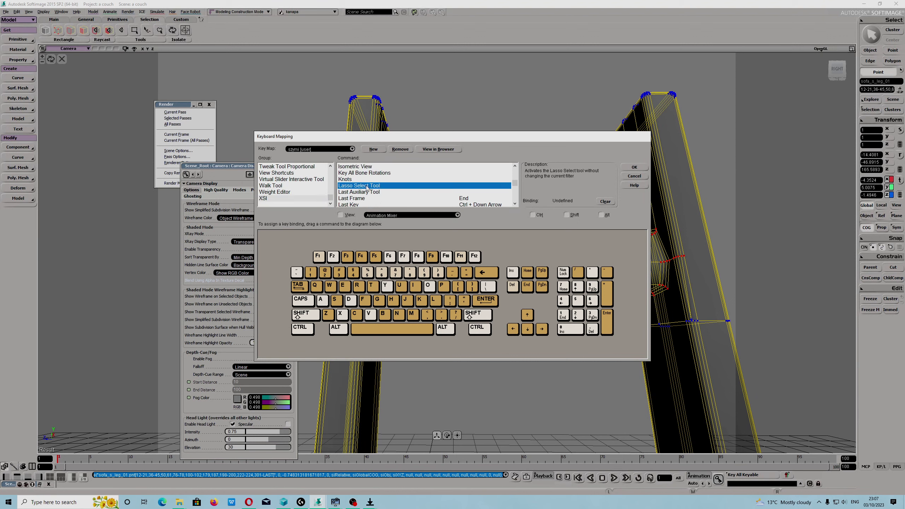
mouse_move(370, 194)
mouse_down()
mouse_move(436, 287)
mouse_move(435, 300)
mouse_up()
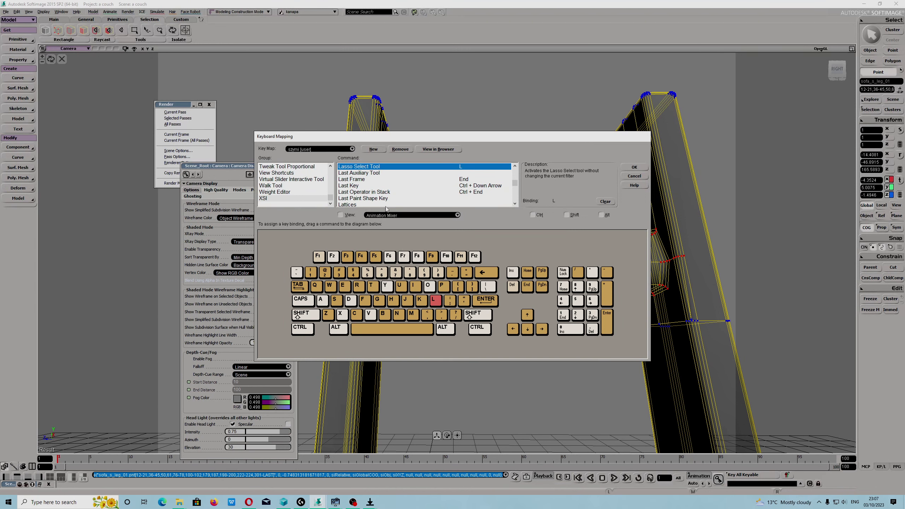
click(635, 167)
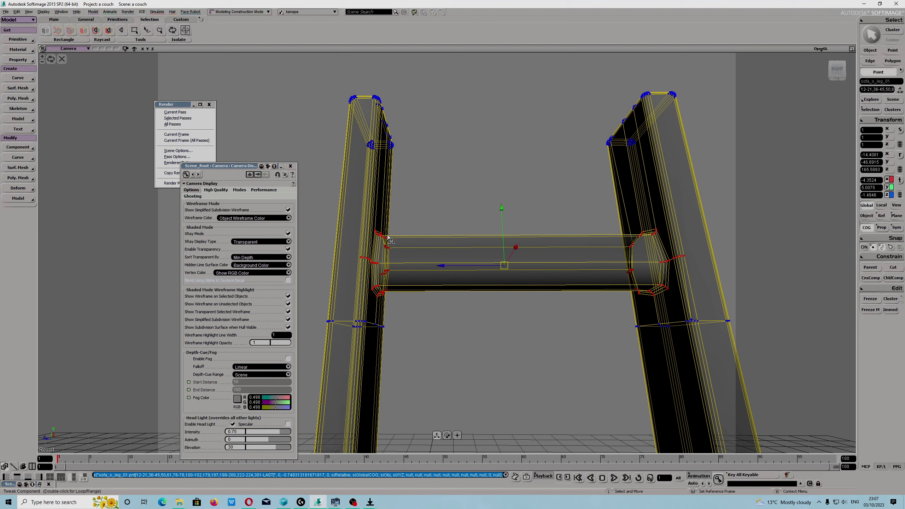
Activate the Tweak Component tool and check its context options for the shortcut assigned to Weld Points
key(v)
key(m)
key(v)
click(7, 12)
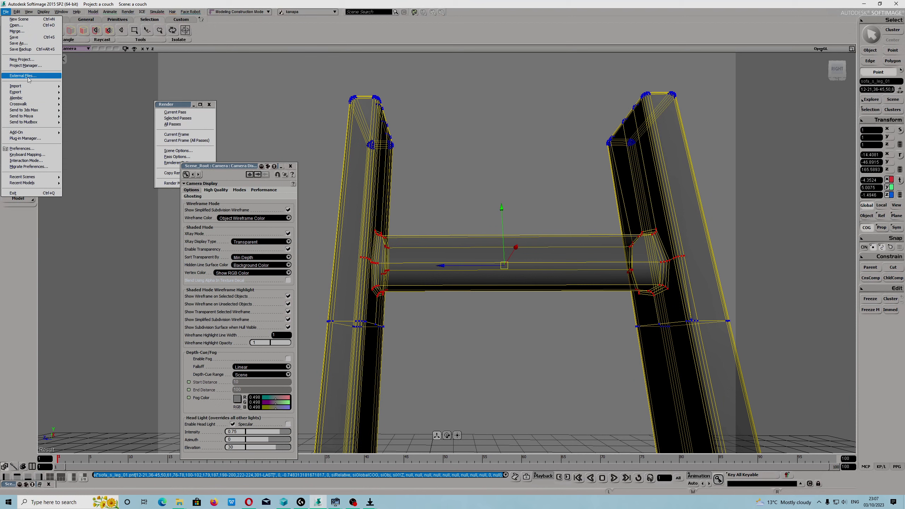
click(245, 35)
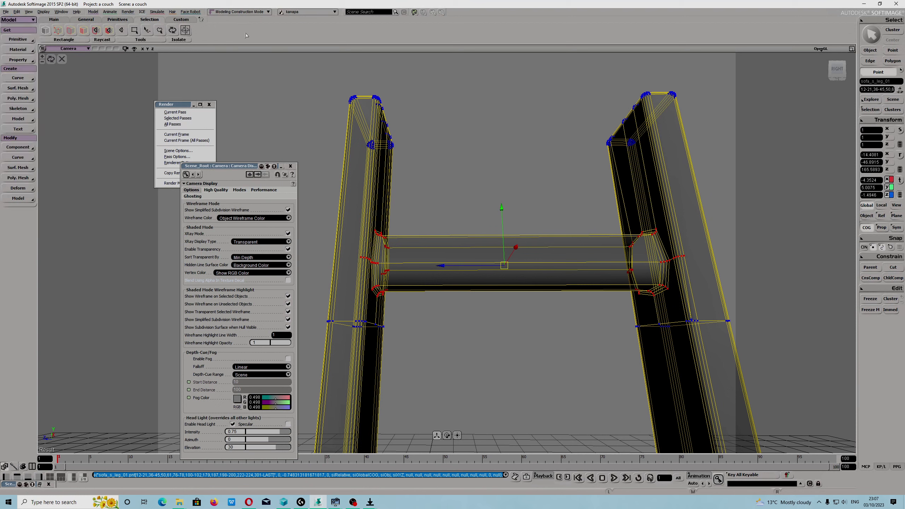
right_click(266, 115)
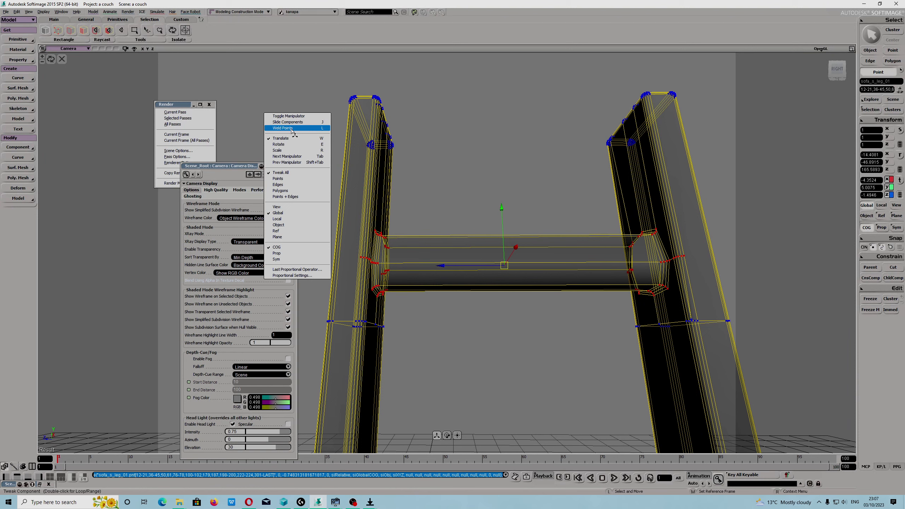
Reopen the keyboard mapping and inspect Weld Points to Target (No PPG) among the XSI group's commands
click(6, 12)
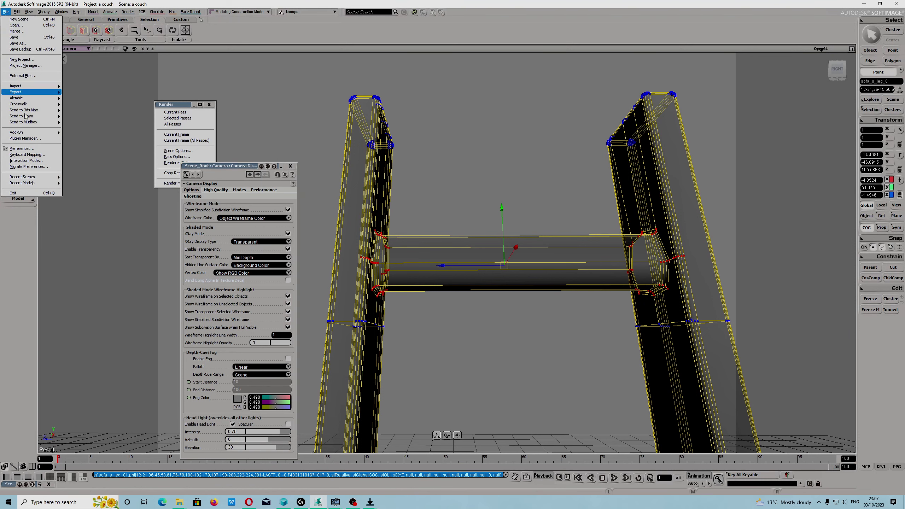
click(31, 155)
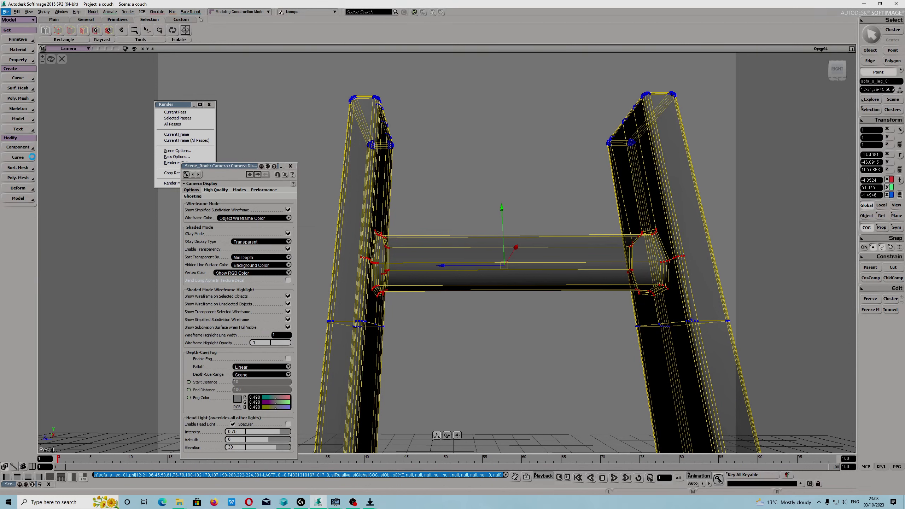
scroll(290, 187, down, 3)
scroll(290, 188, down, 5)
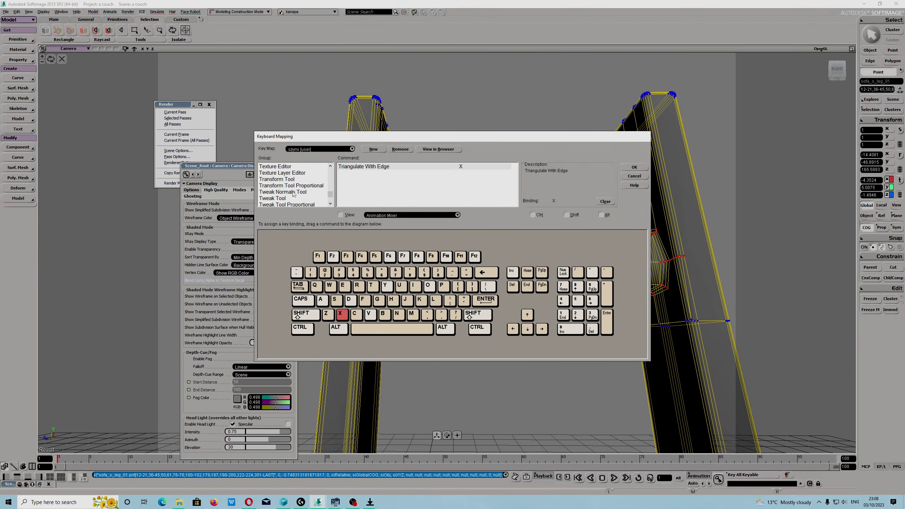
click(264, 199)
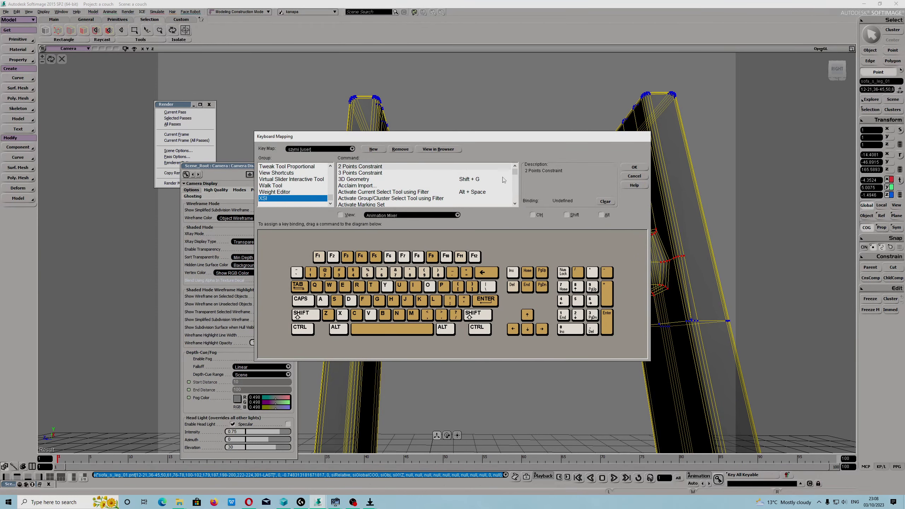
drag(515, 172, 514, 200)
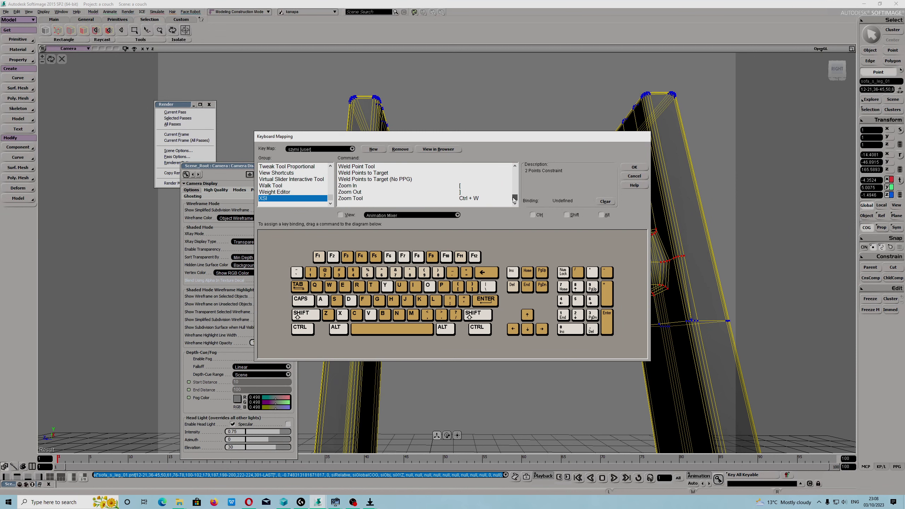
click(390, 179)
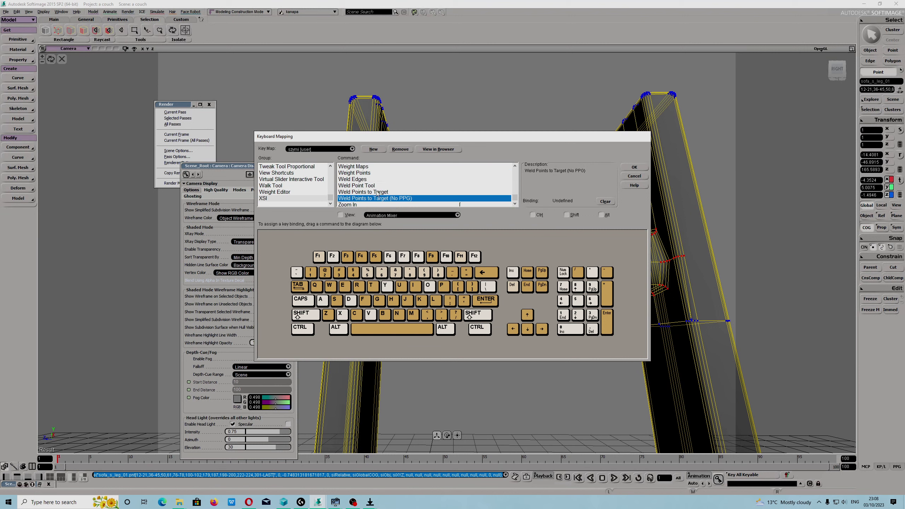
Look through the weld commands and neighbouring entries of the XSI group for their key bindings, including Weld Edges
scroll(381, 197, up, 2)
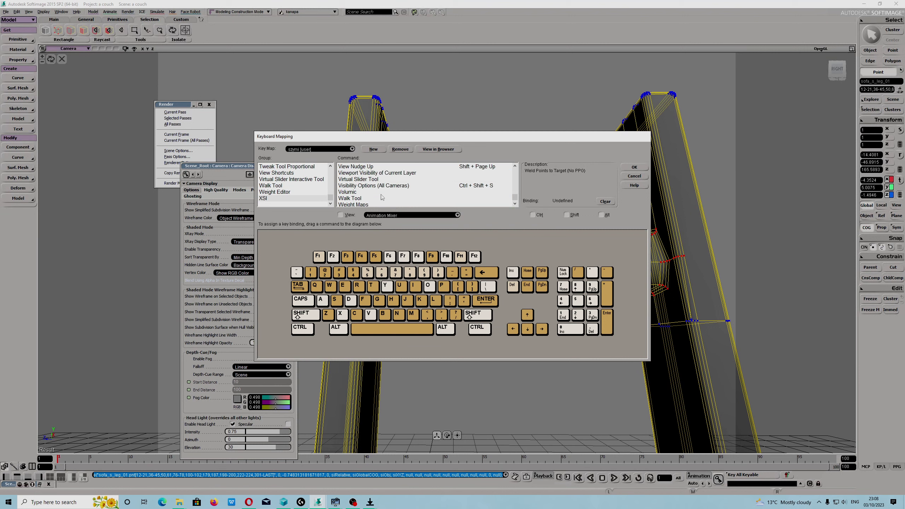
scroll(382, 198, up, 2)
scroll(389, 197, up, 2)
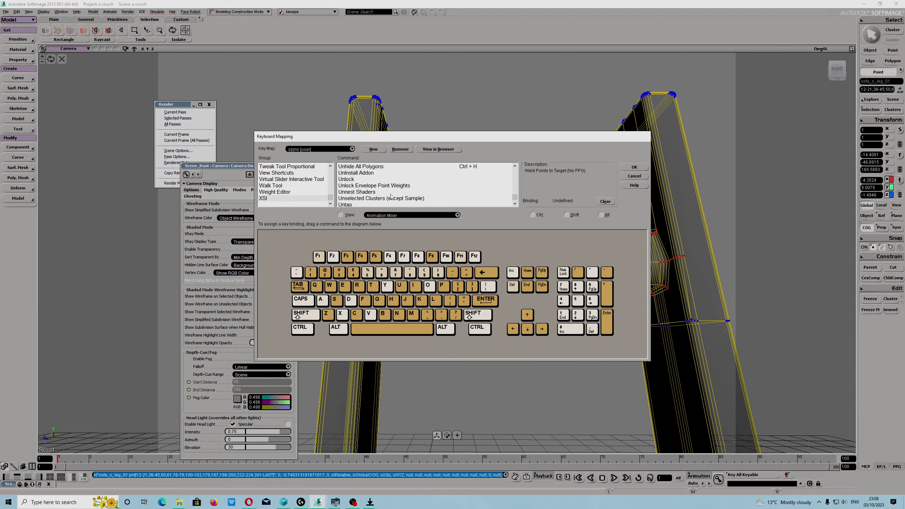
scroll(385, 188, down, 6)
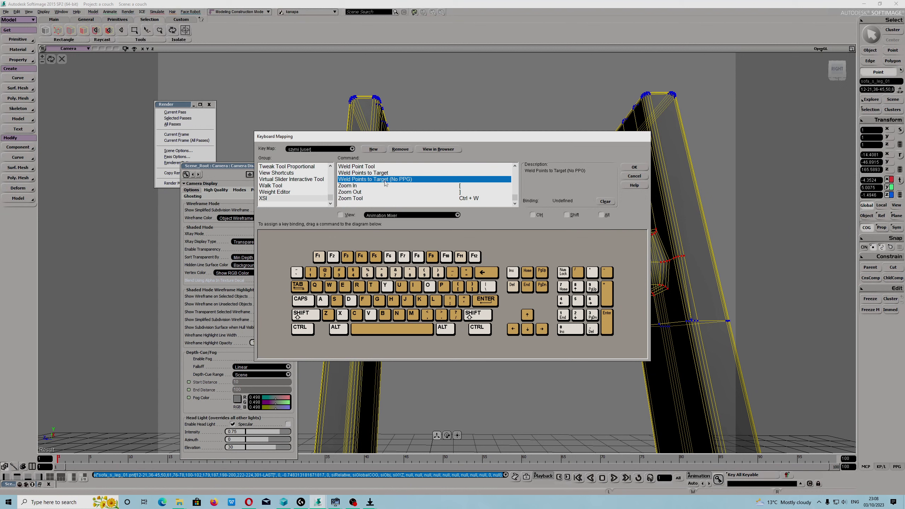
key(w)
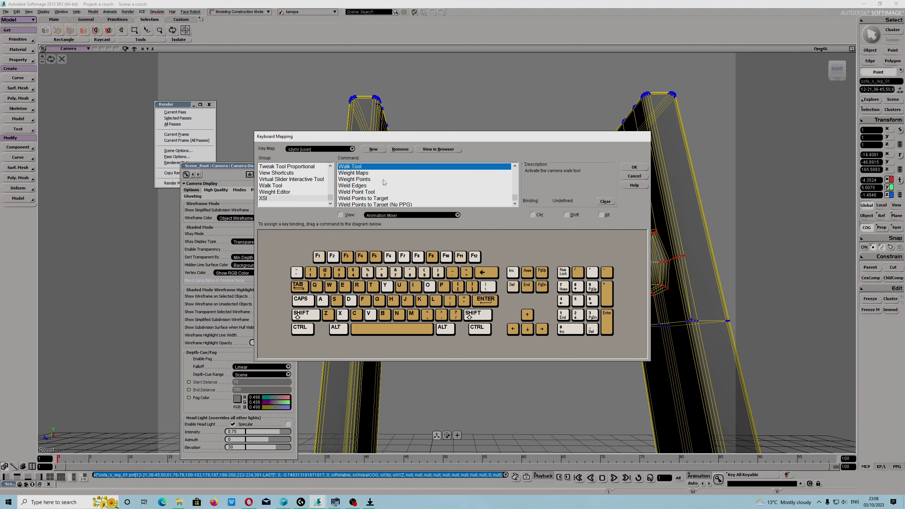
scroll(435, 194, up, 1)
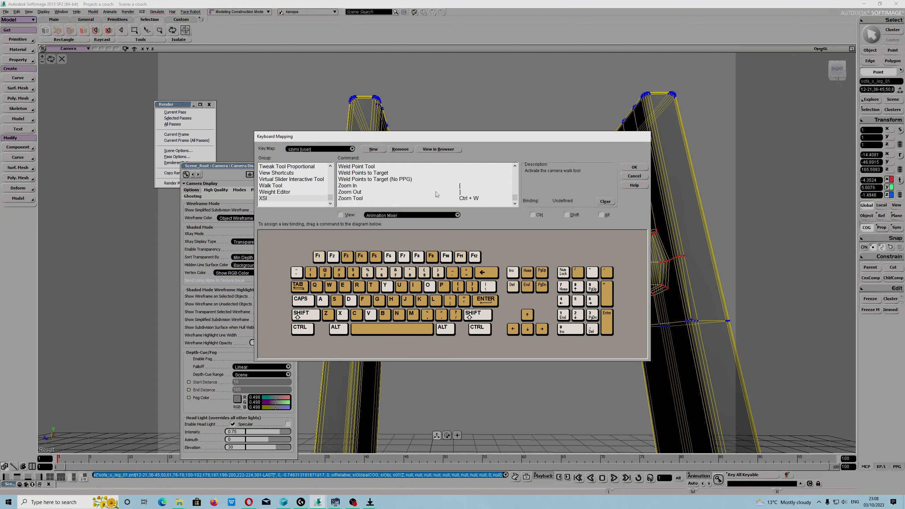
scroll(448, 199, up, 3)
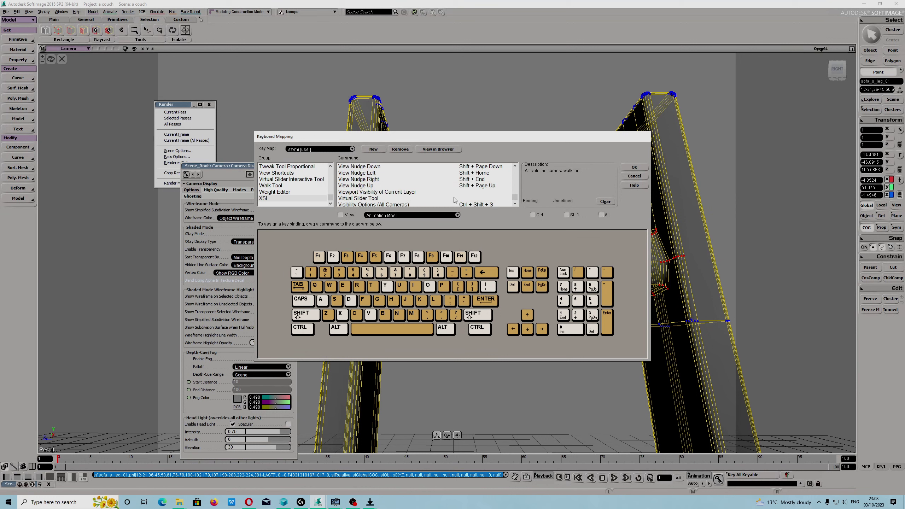
scroll(453, 199, down, 4)
click(370, 185)
key(w)
key(w)
click(371, 186)
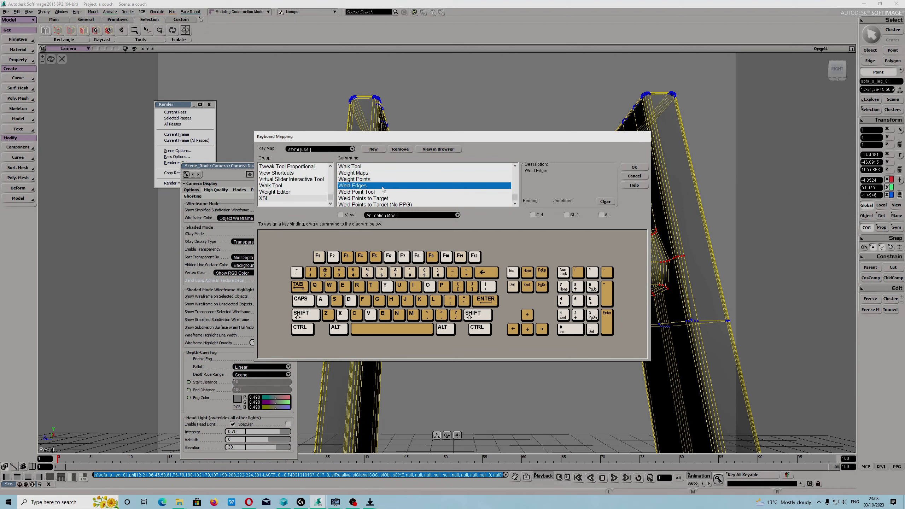
scroll(491, 198, up, 3)
scroll(470, 194, down, 2)
scroll(452, 190, up, 2)
scroll(433, 187, down, 1)
scroll(446, 190, up, 8)
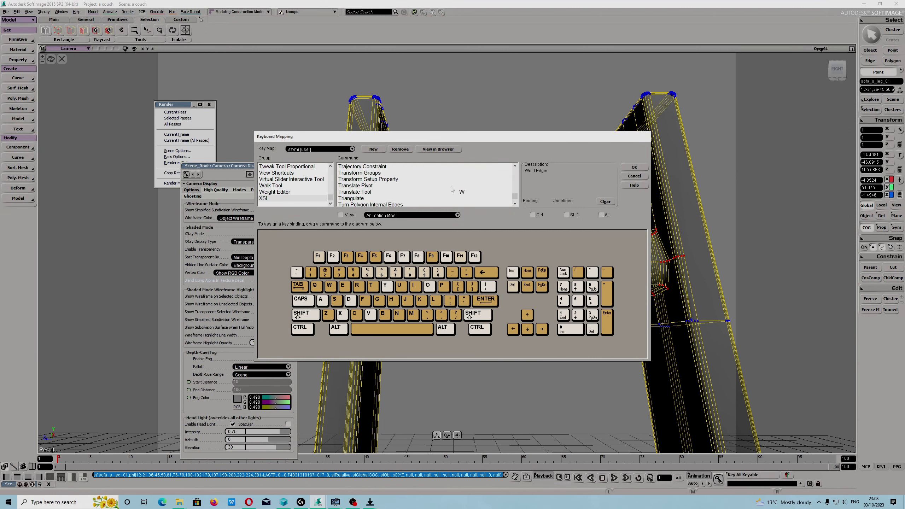